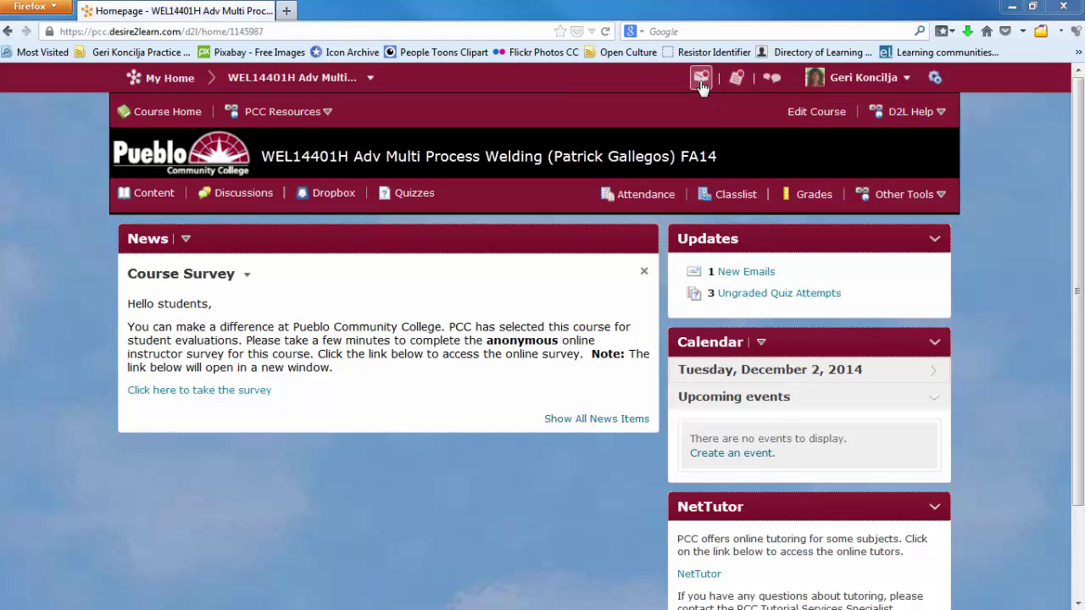
# - Open the course email inbox and display the newest message, "Photo", down to its attachment
pyautogui.click(701, 82)
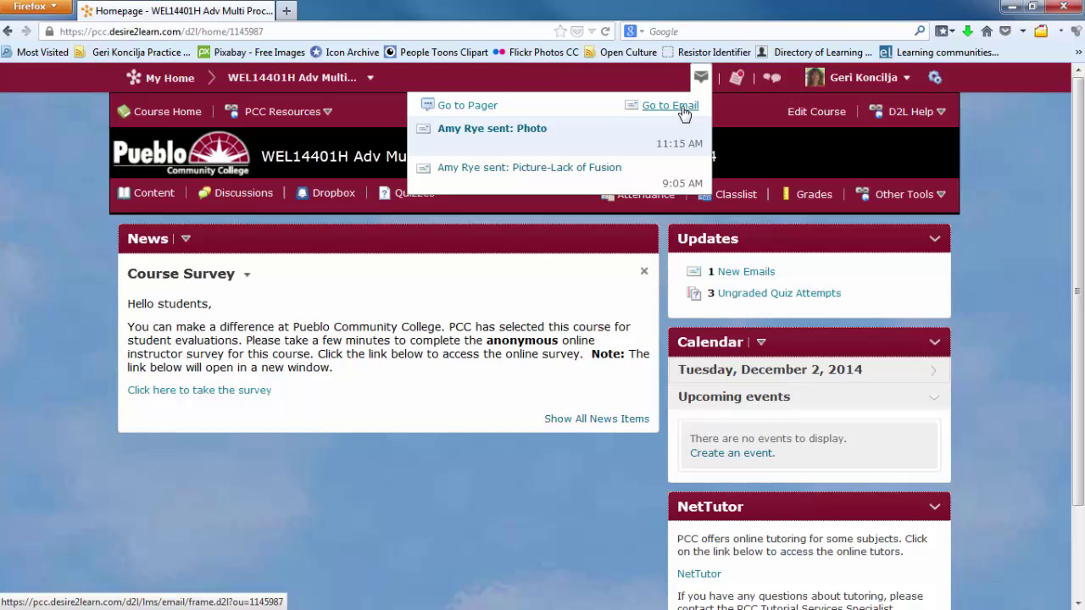
pyautogui.click(683, 111)
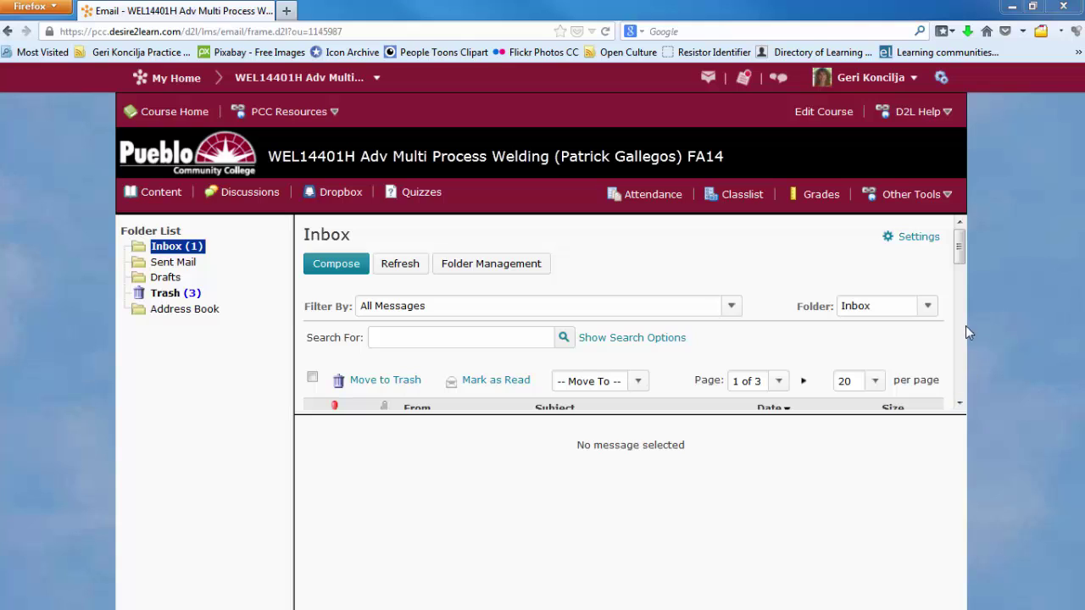
pyautogui.click(960, 403)
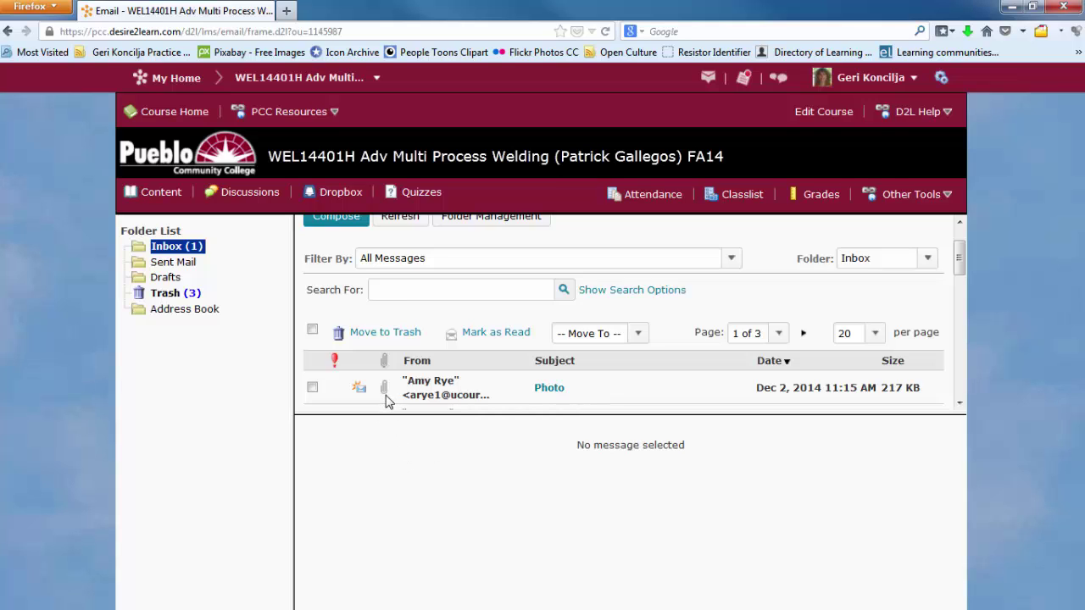
pyautogui.click(549, 390)
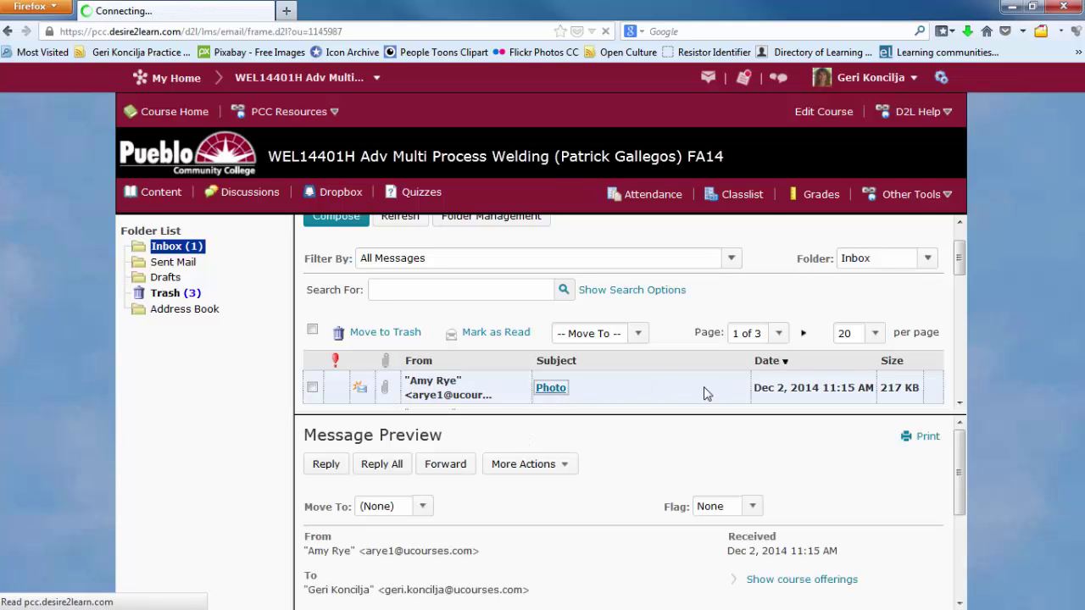
pyautogui.scroll(-3, 690, 398)
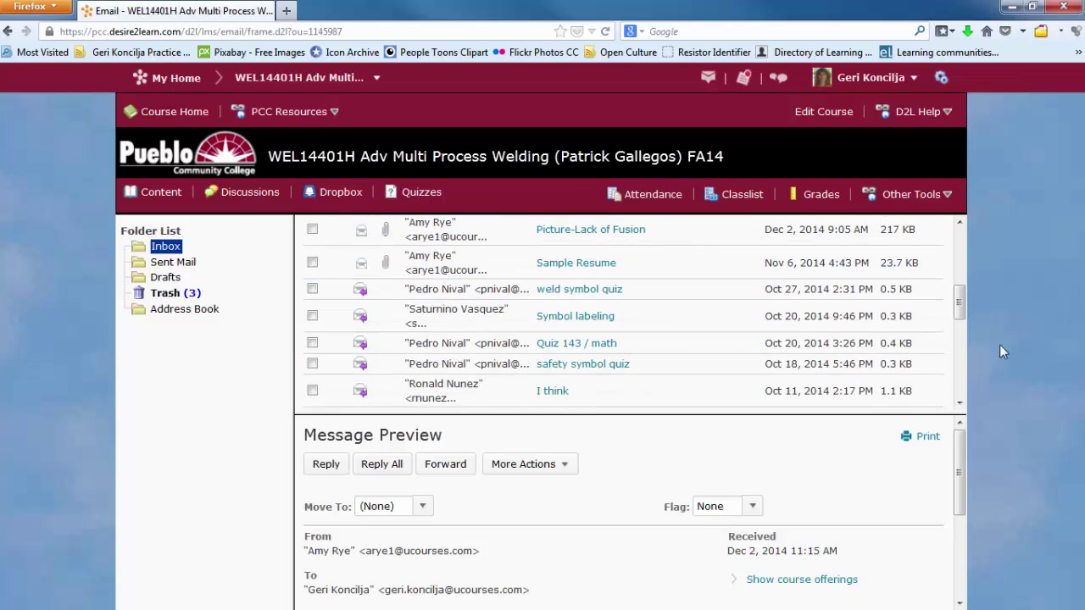
pyautogui.moveTo(957, 439); pyautogui.dragTo(962, 542)
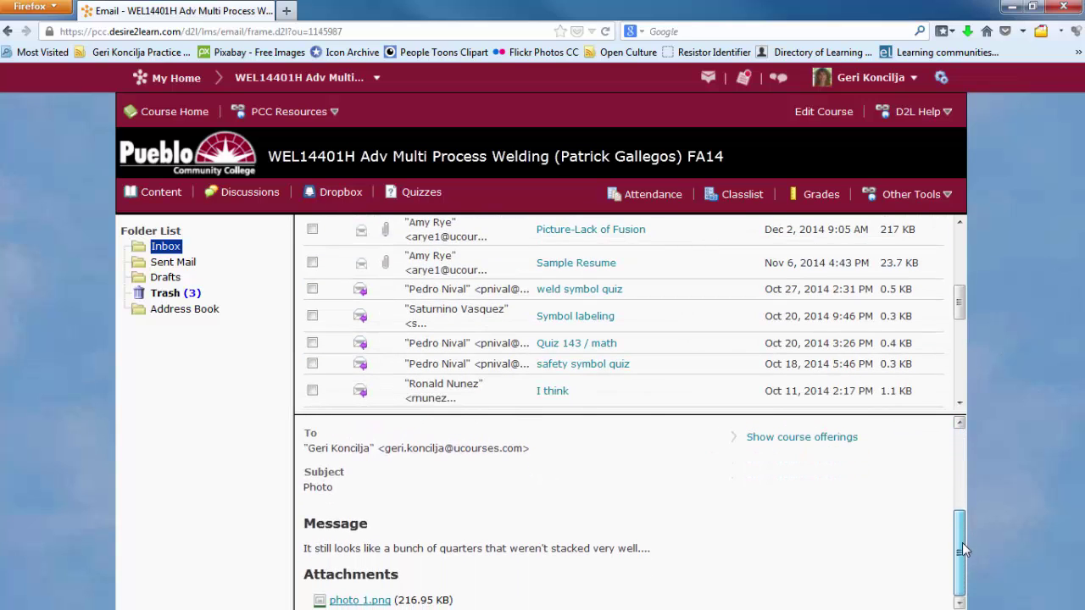
# - Start saving the attachment photo 1.png to the computer as a file
pyautogui.rightClick(383, 602)
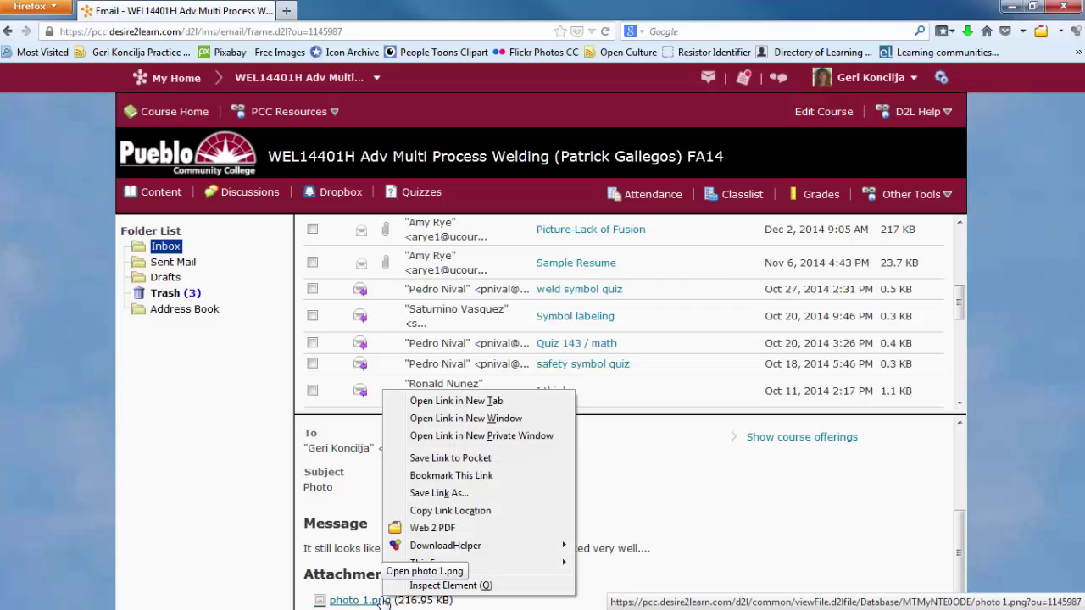
pyautogui.click(695, 505)
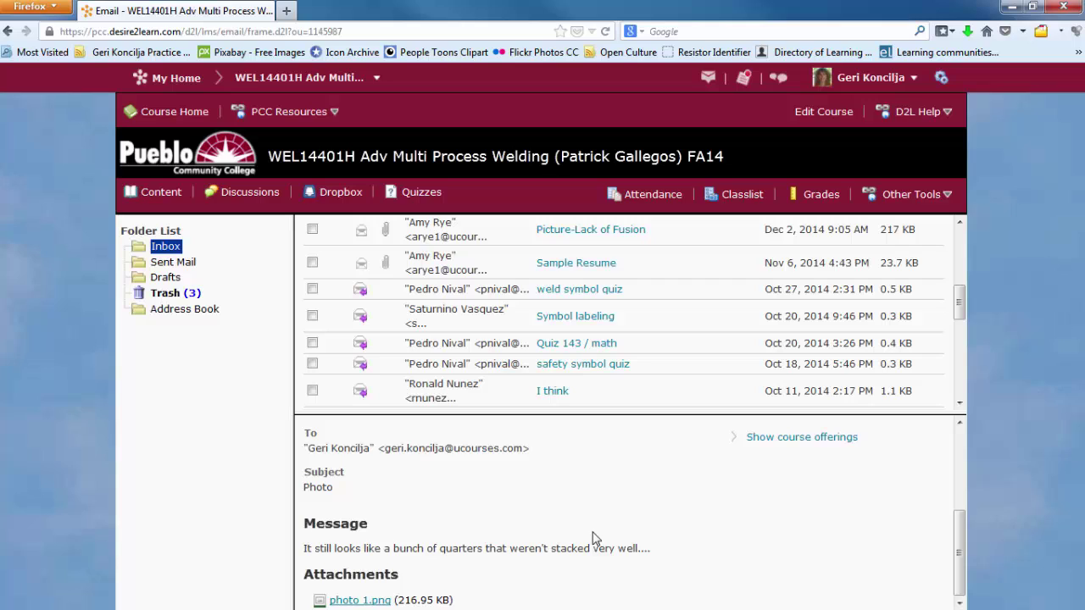
pyautogui.rightClick(373, 600)
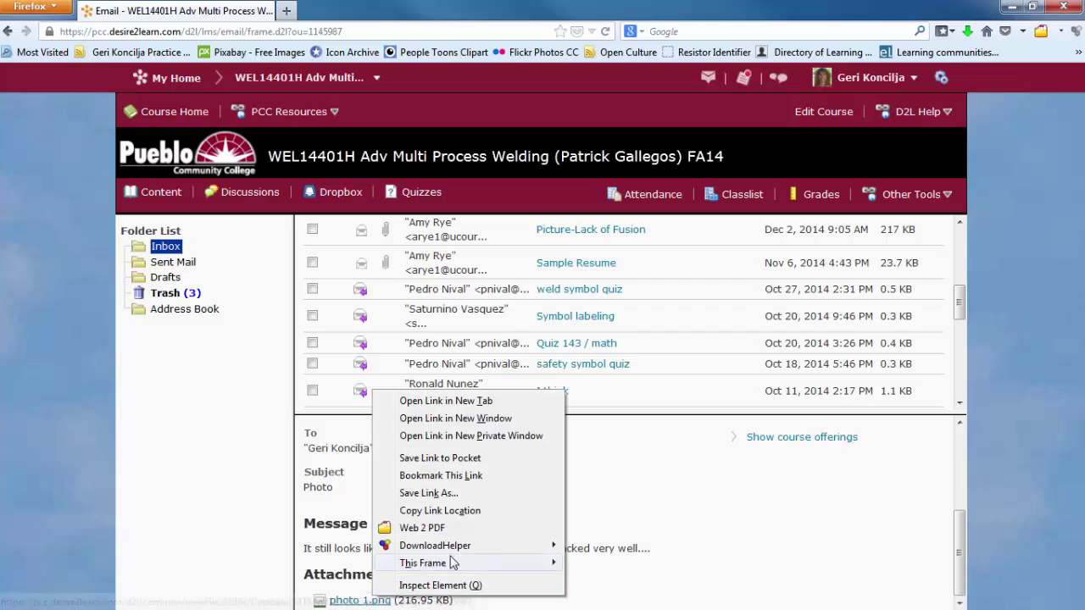
pyautogui.click(483, 500)
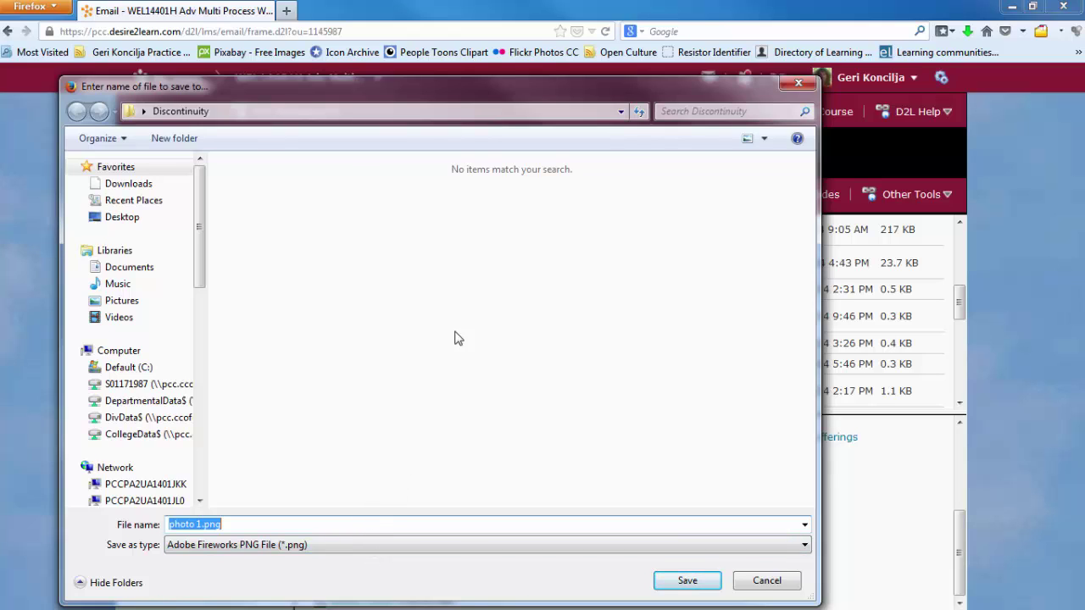
pyautogui.moveTo(524, 90); pyautogui.dragTo(631, 25)
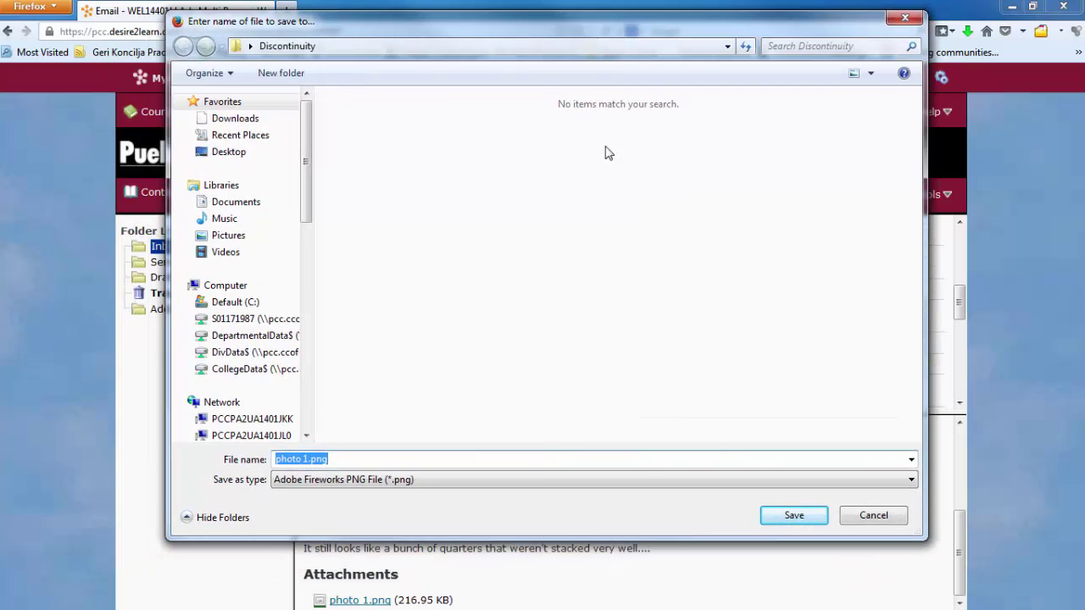
# - Create a folder named Weld Photo on the Desktop and save photo 1.png in it
pyautogui.click(241, 159)
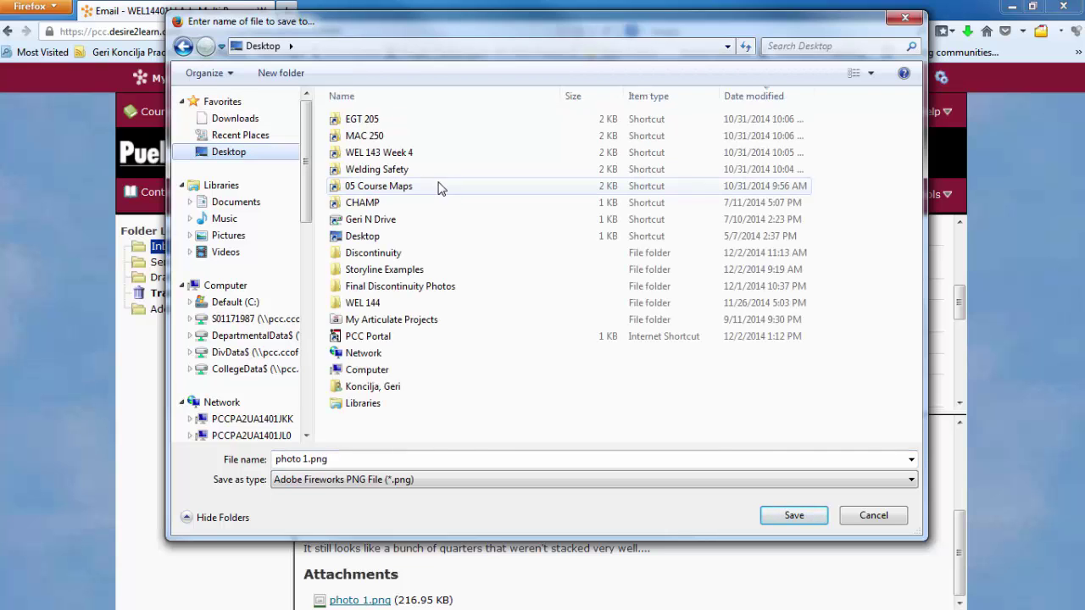
pyautogui.click(292, 76)
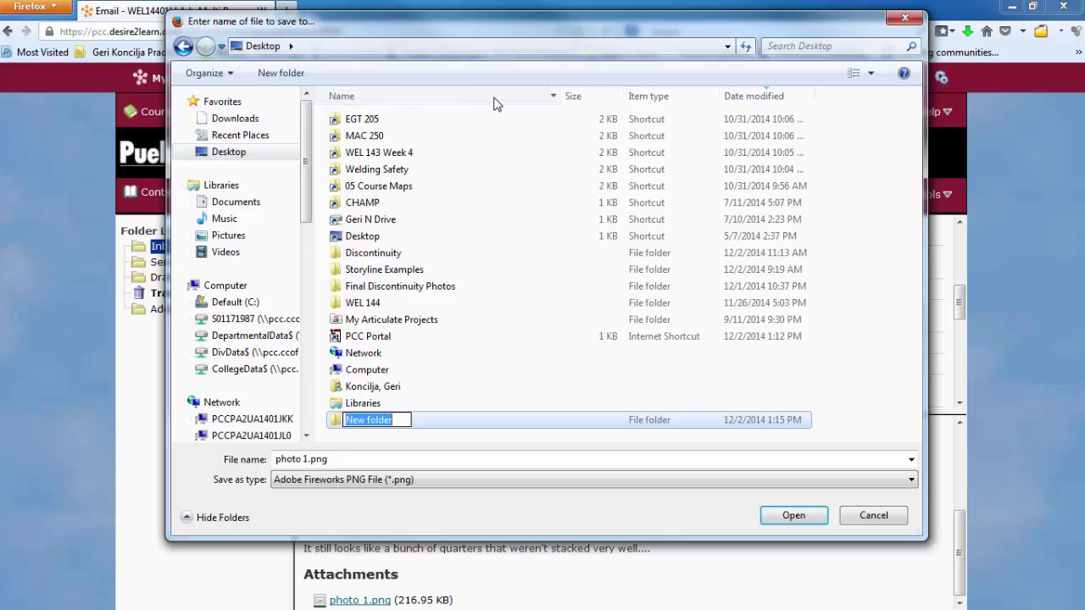
pyautogui.write('Weld Ph')
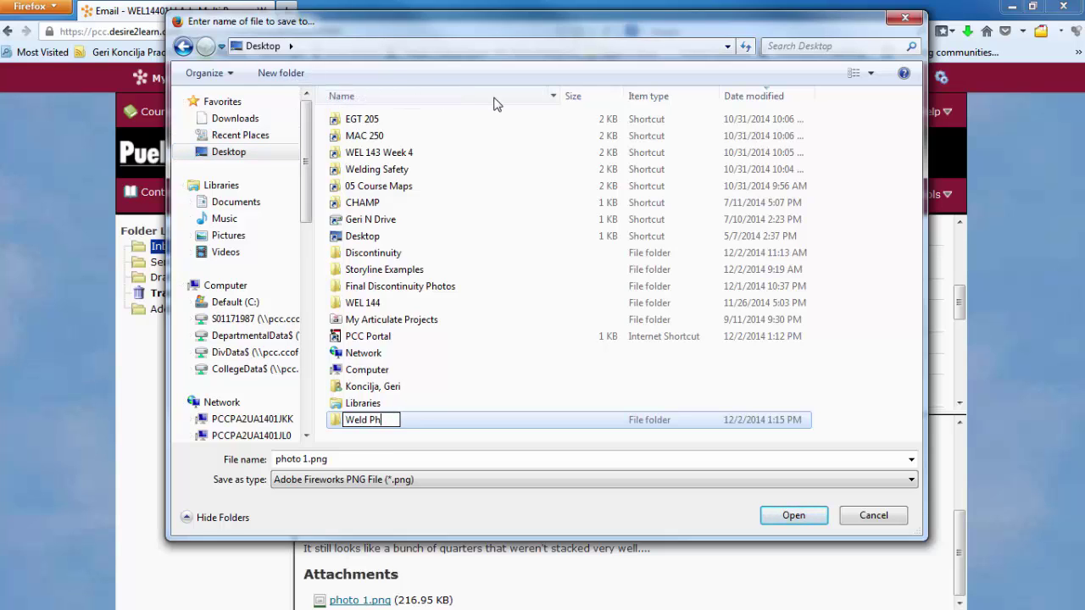
pyautogui.write('oto')
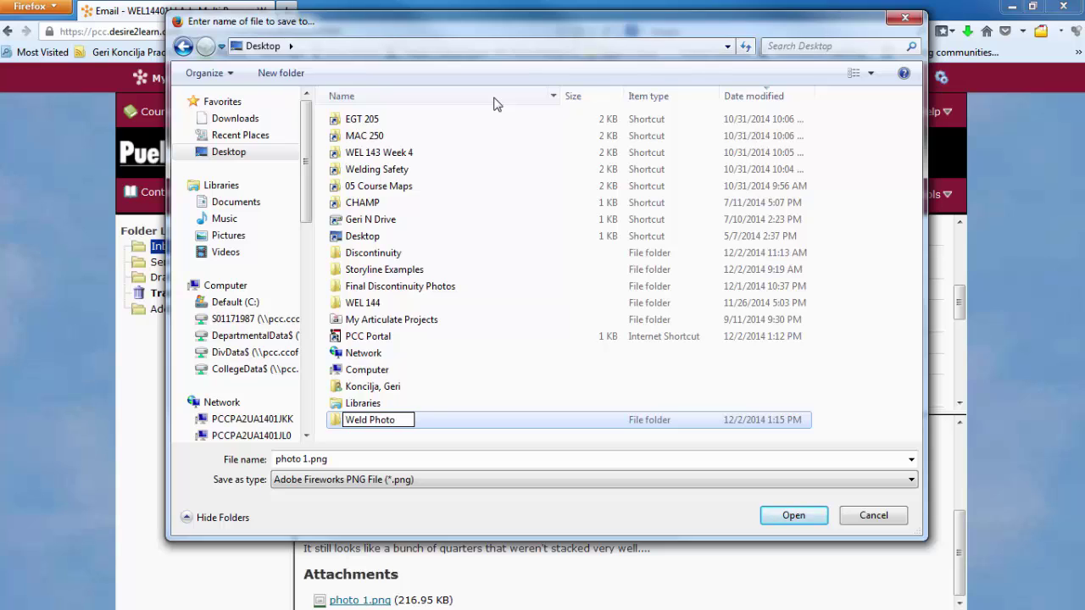
pyautogui.click(452, 422)
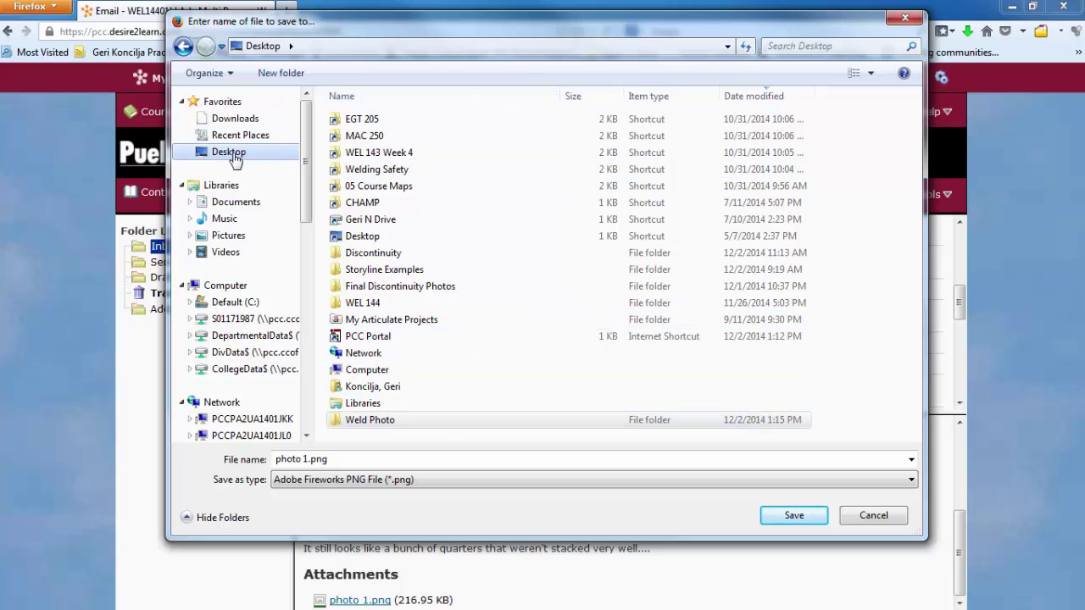
pyautogui.doubleClick(384, 421)
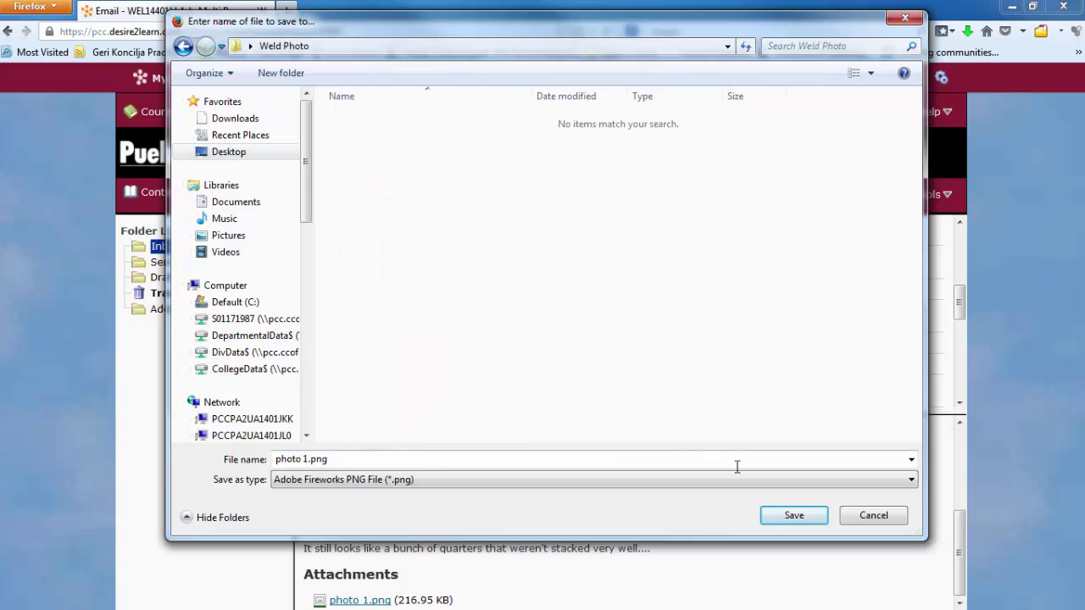
pyautogui.click(795, 517)
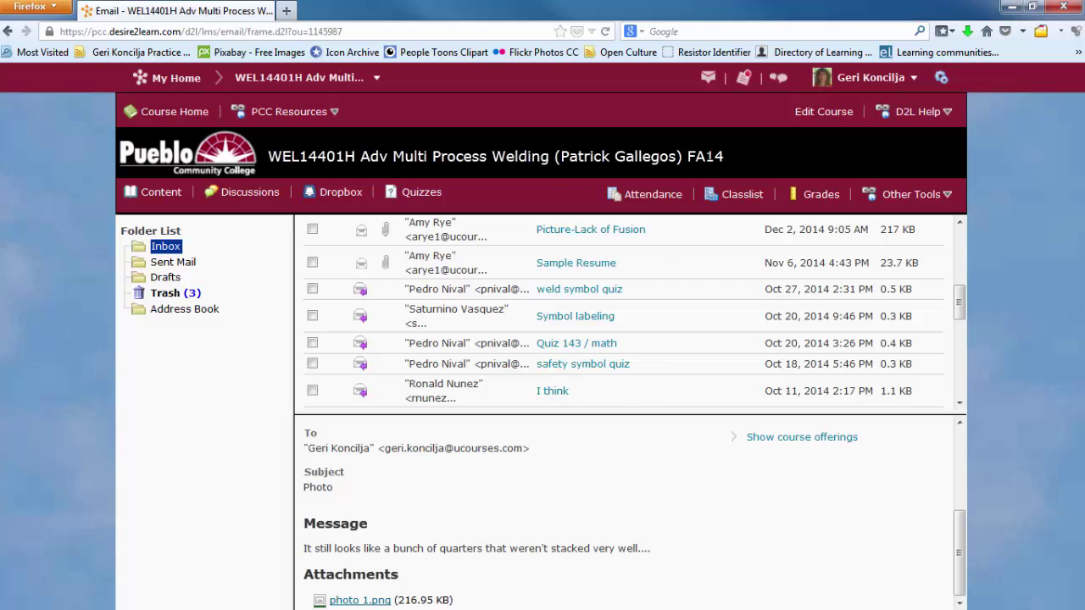
# - Return to the email inbox and reopen the "Photo" message down to its attachment
pyautogui.click(708, 79)
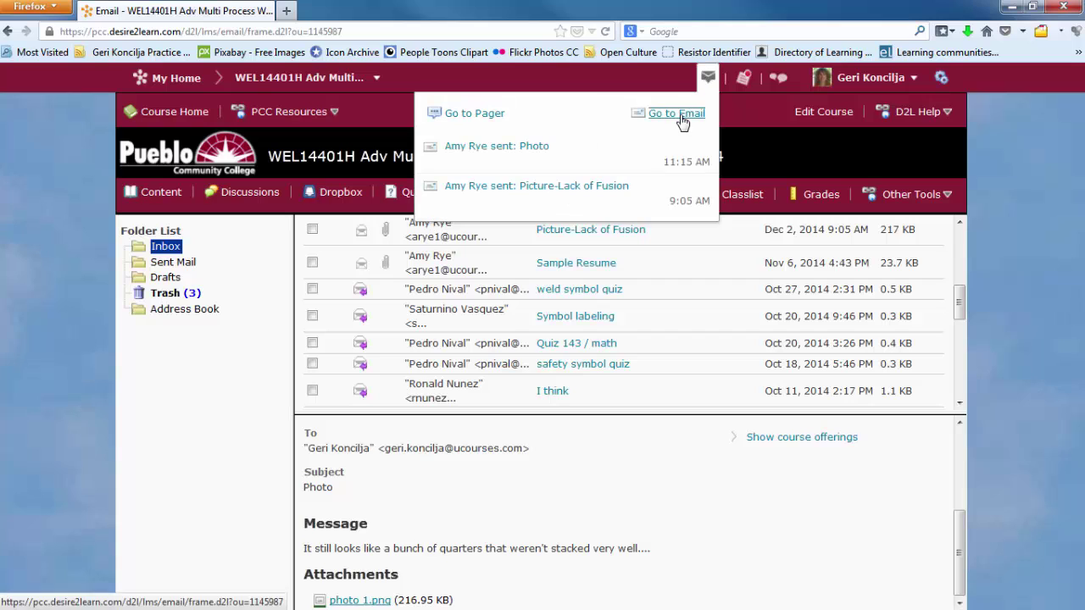
pyautogui.click(678, 115)
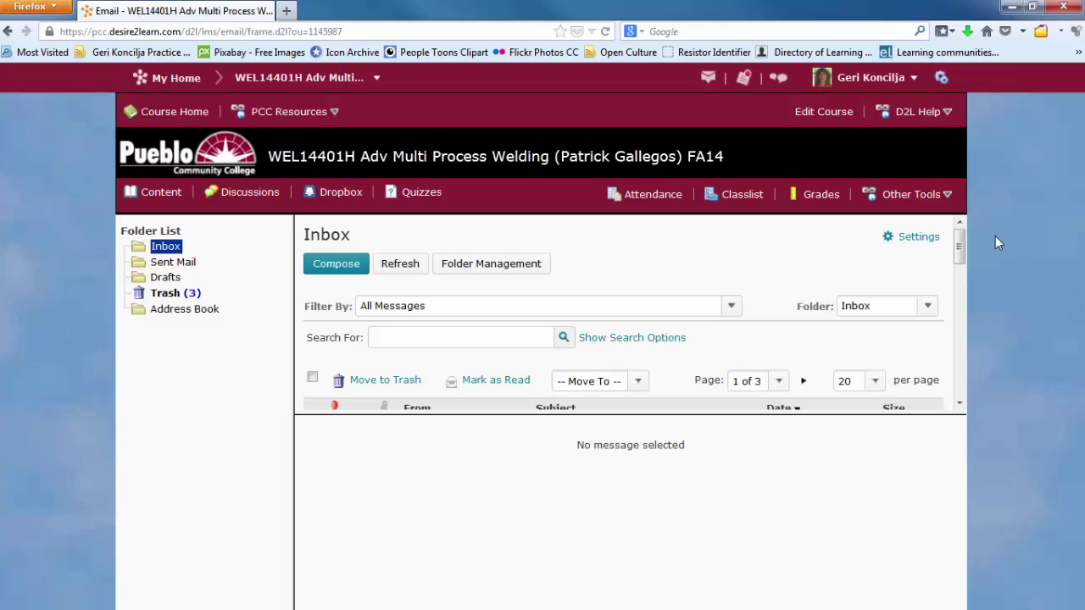
pyautogui.moveTo(960, 247); pyautogui.dragTo(960, 269)
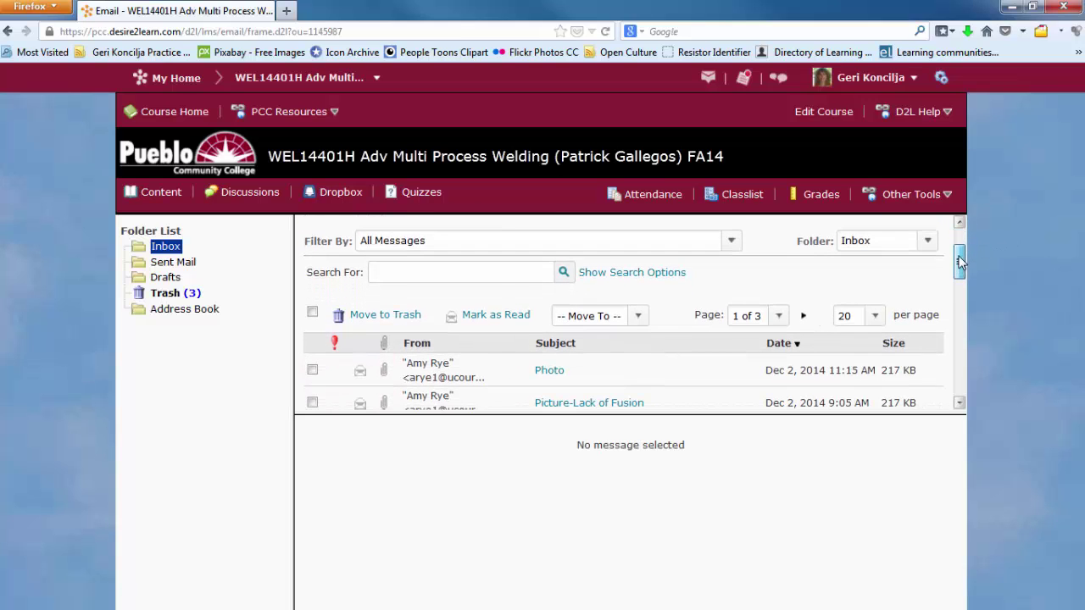
pyautogui.click(549, 373)
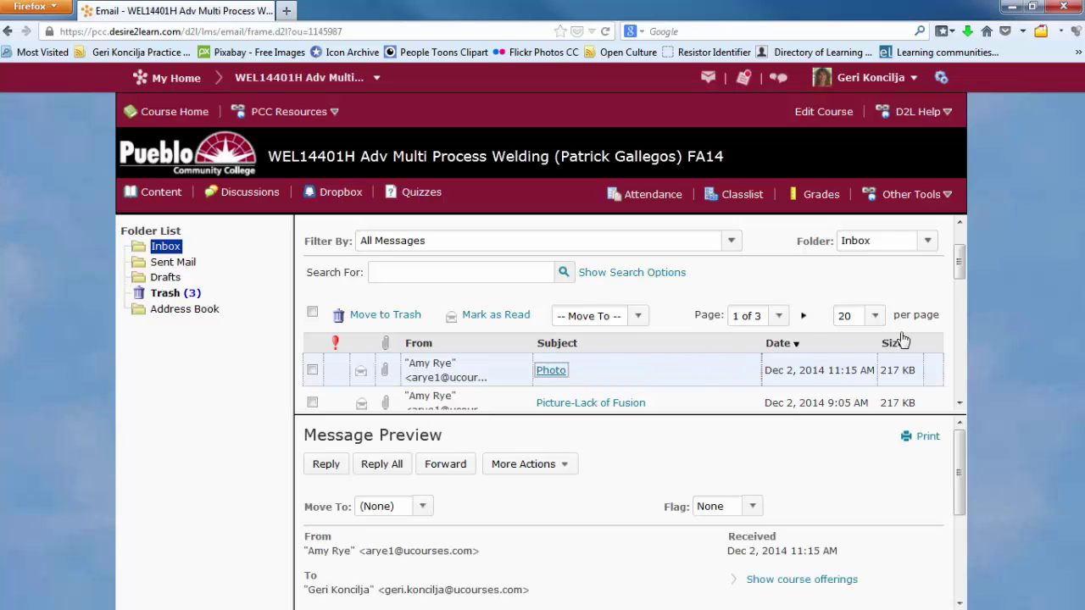
pyautogui.moveTo(959, 448); pyautogui.dragTo(962, 563)
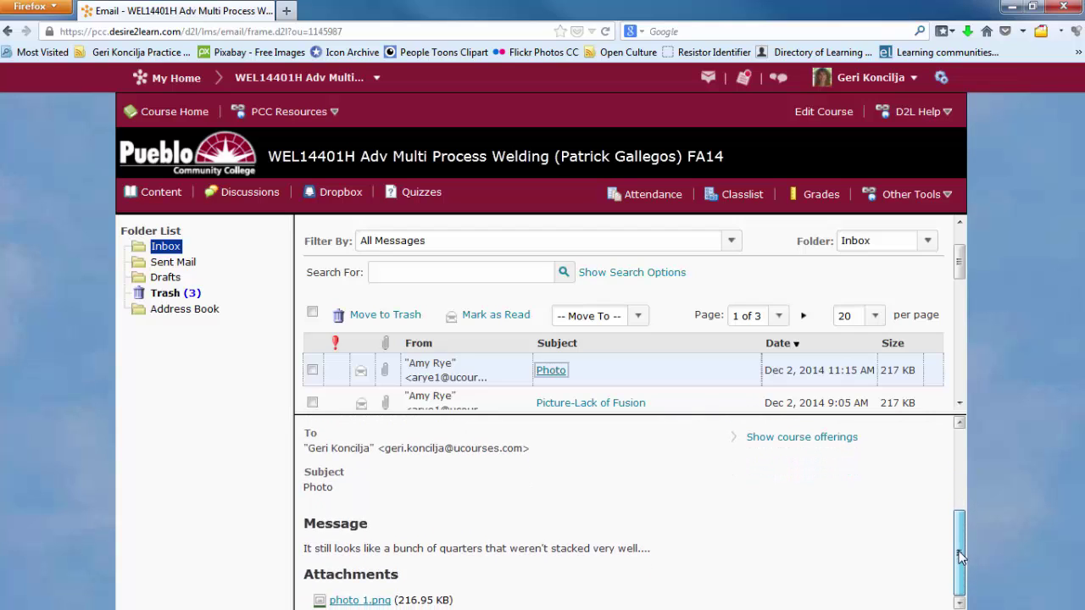
# - Start saving the attachment photo 1.png again and check the destination folder's path
pyautogui.rightClick(379, 602)
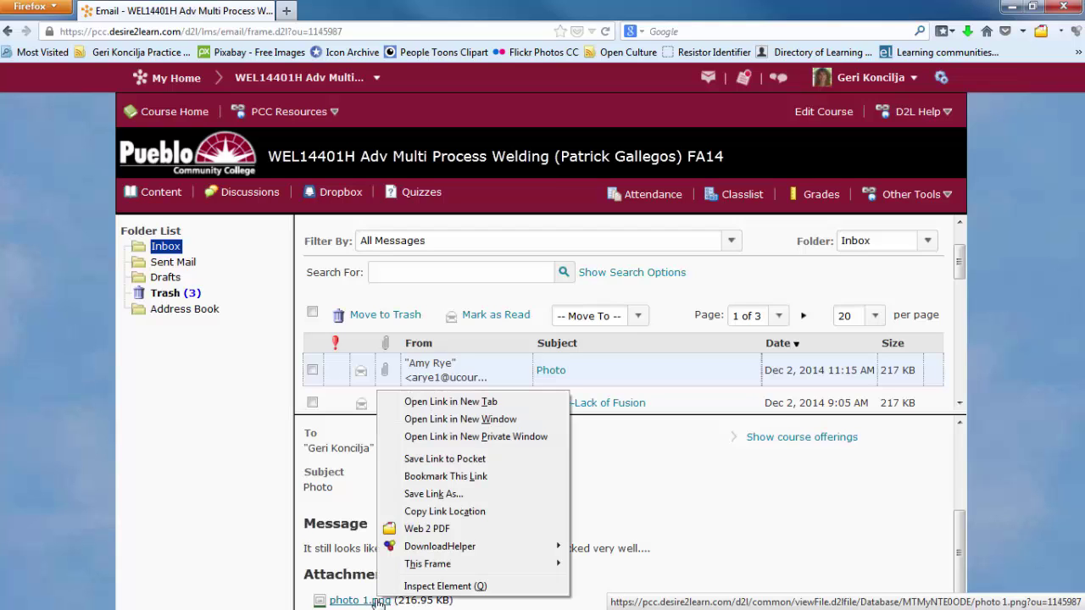
pyautogui.click(457, 493)
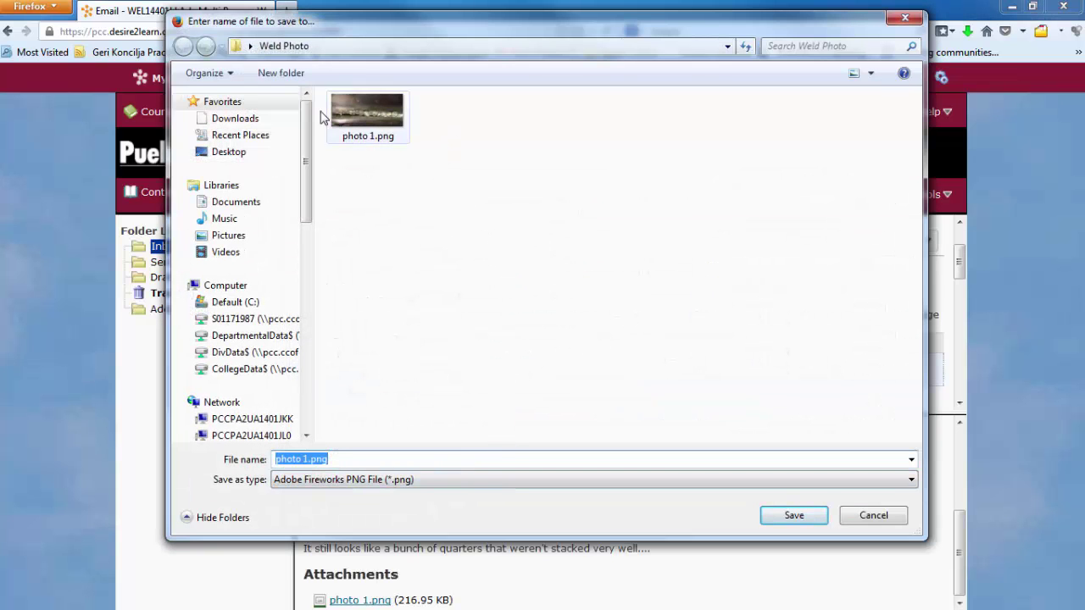
pyautogui.click(251, 48)
pyautogui.click(251, 48)
pyautogui.click(251, 48)
pyautogui.click(585, 331)
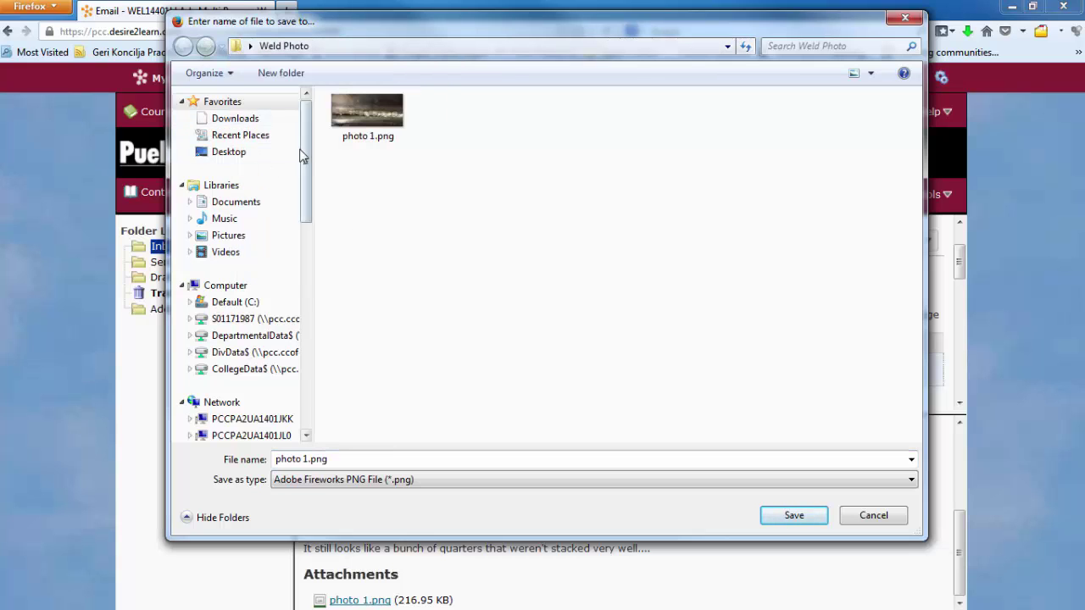
# - Set the save location to the Weld Photo folder on the Desktop
pyautogui.click(229, 153)
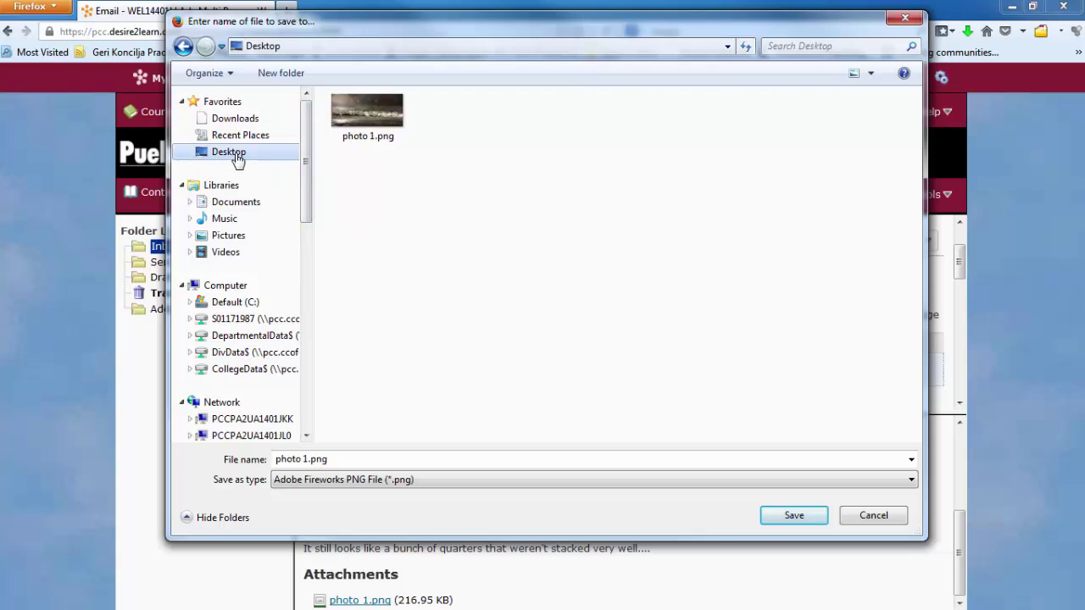
pyautogui.click(291, 47)
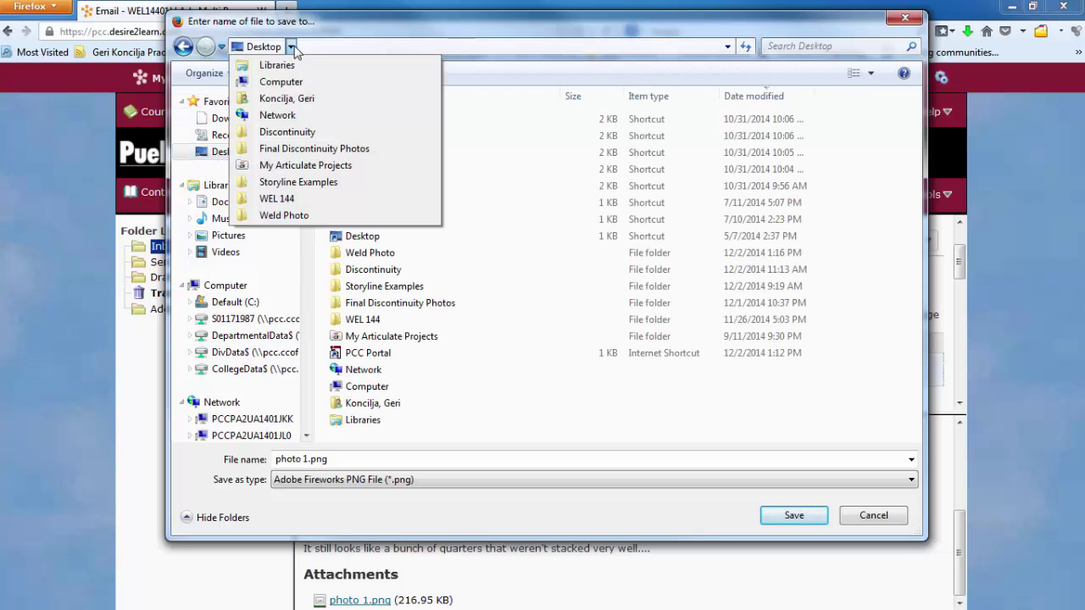
pyautogui.click(291, 46)
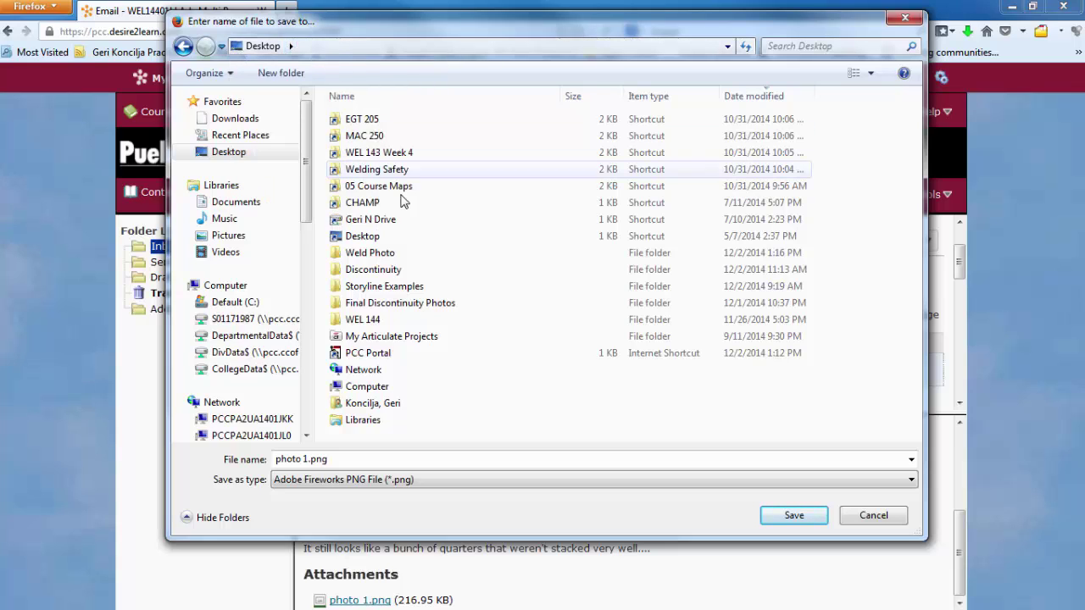
pyautogui.click(398, 259)
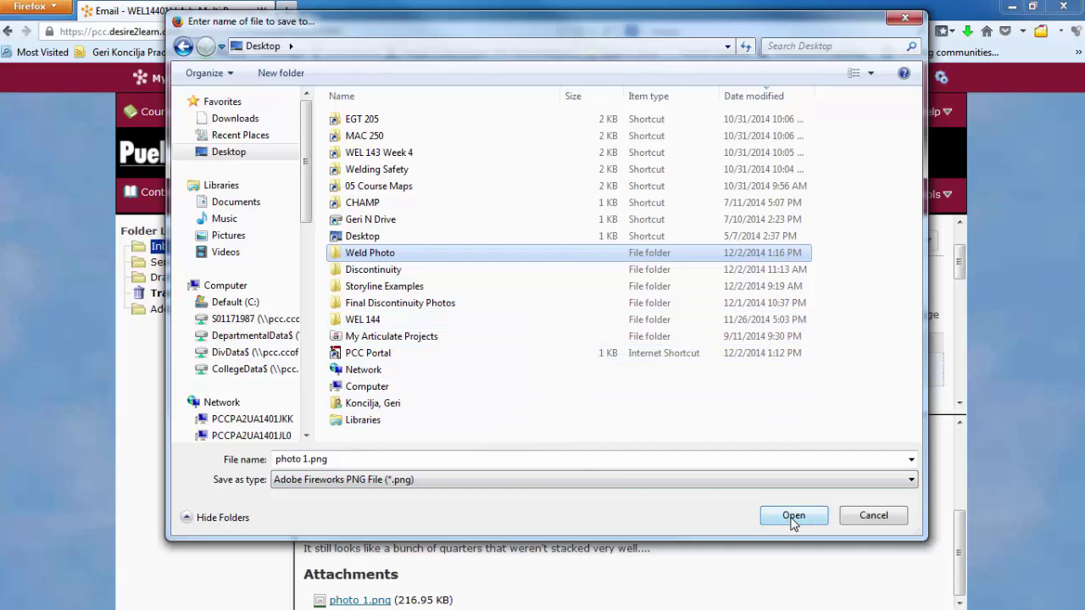
pyautogui.click(496, 407)
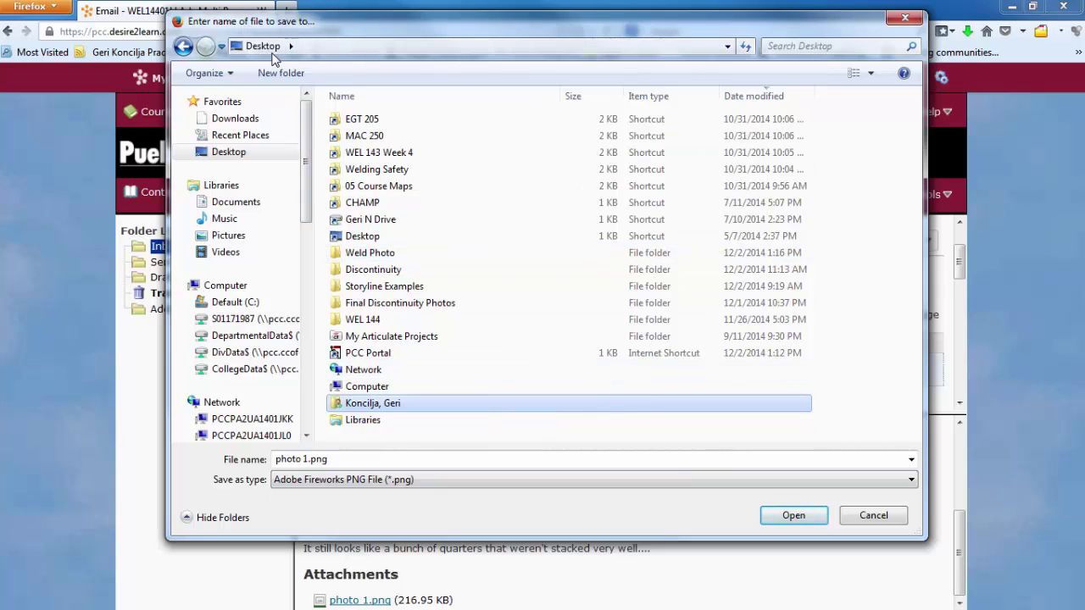
pyautogui.doubleClick(384, 254)
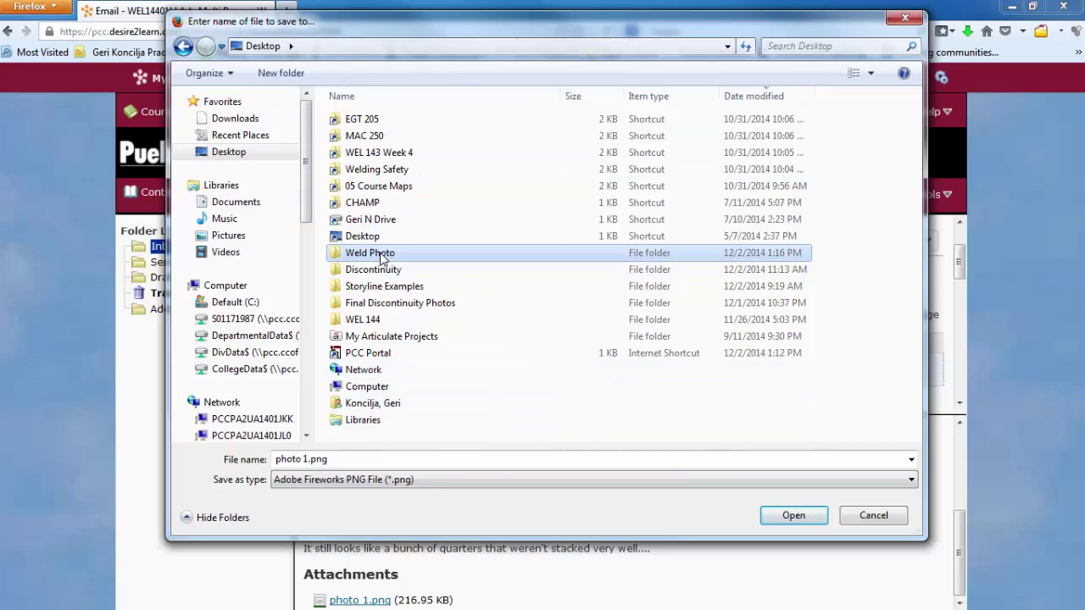
# - Save the attachment as photo 1.png in Weld Photo, replacing the existing file
pyautogui.click(306, 459)
pyautogui.click(306, 459)
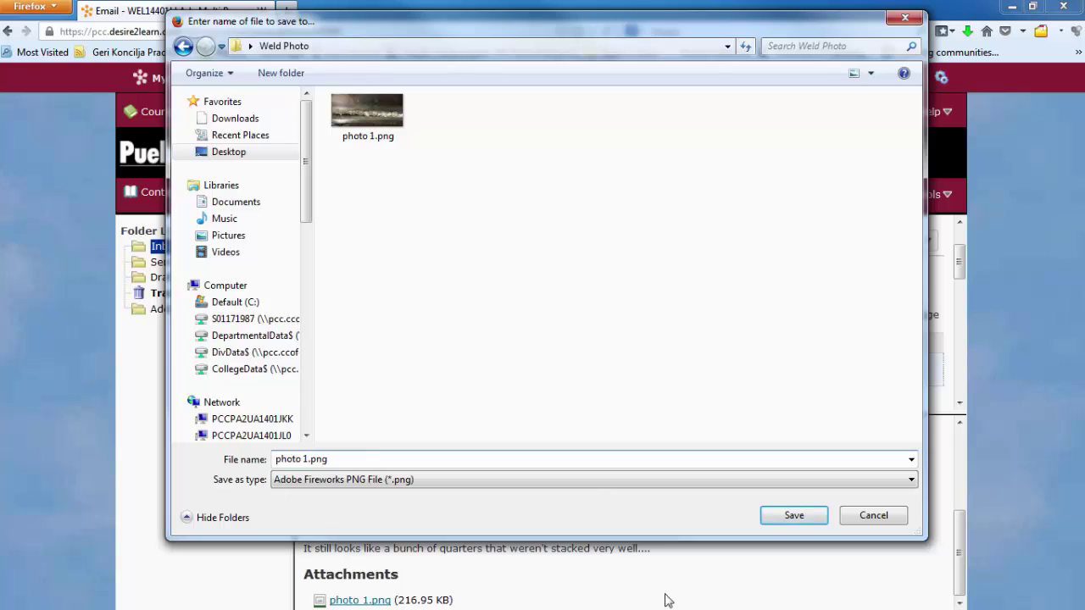
pyautogui.click(793, 516)
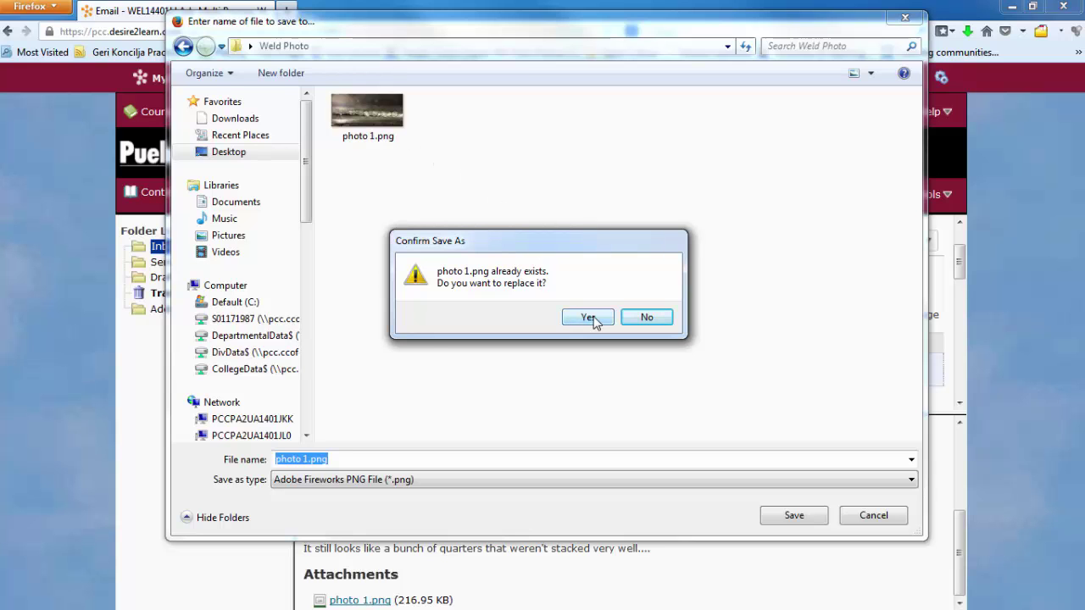
pyautogui.click(588, 318)
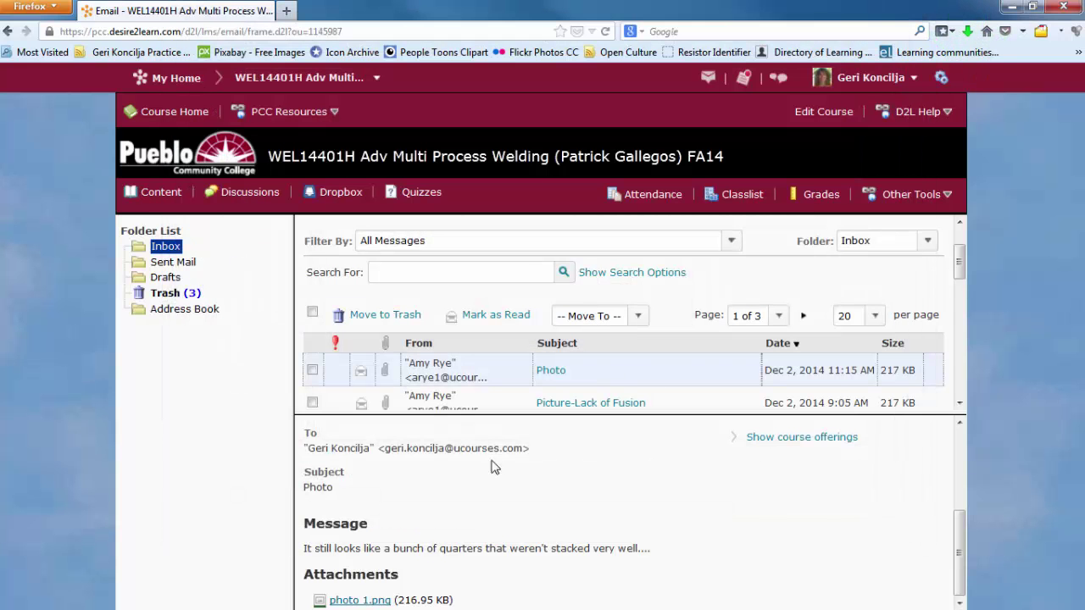